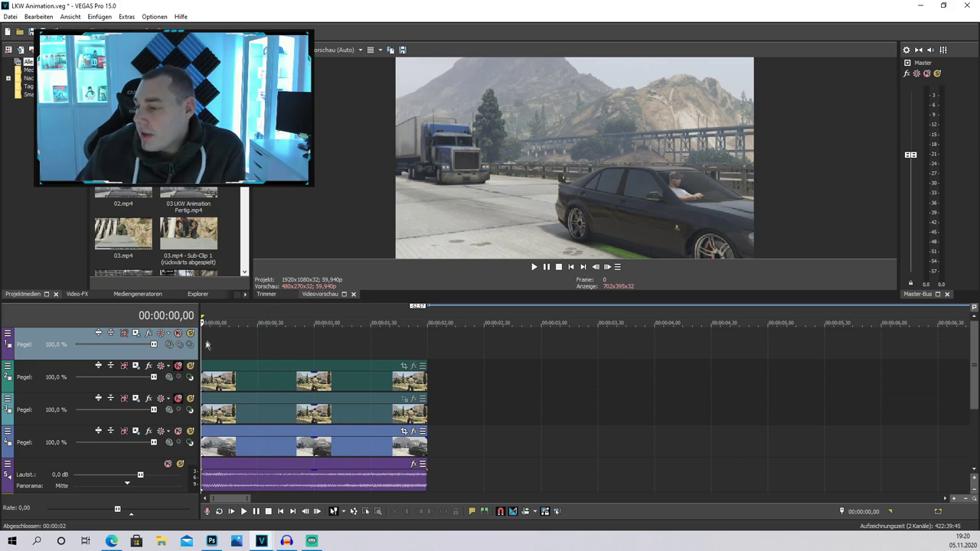
Step: Play the truck-and-car background clip within the two-second project range and return the playhead to the start
left_click_drag(203, 347, 426, 354)
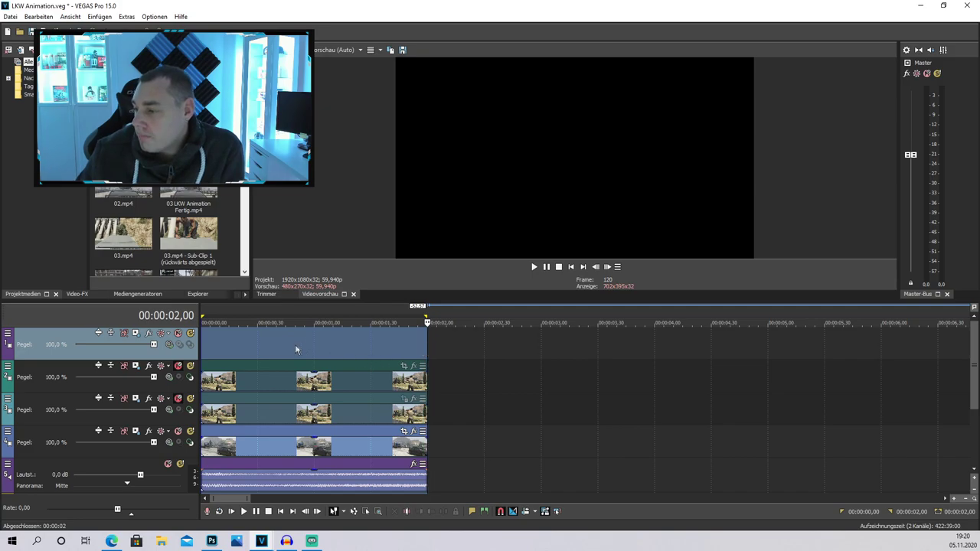
left_click(325, 345)
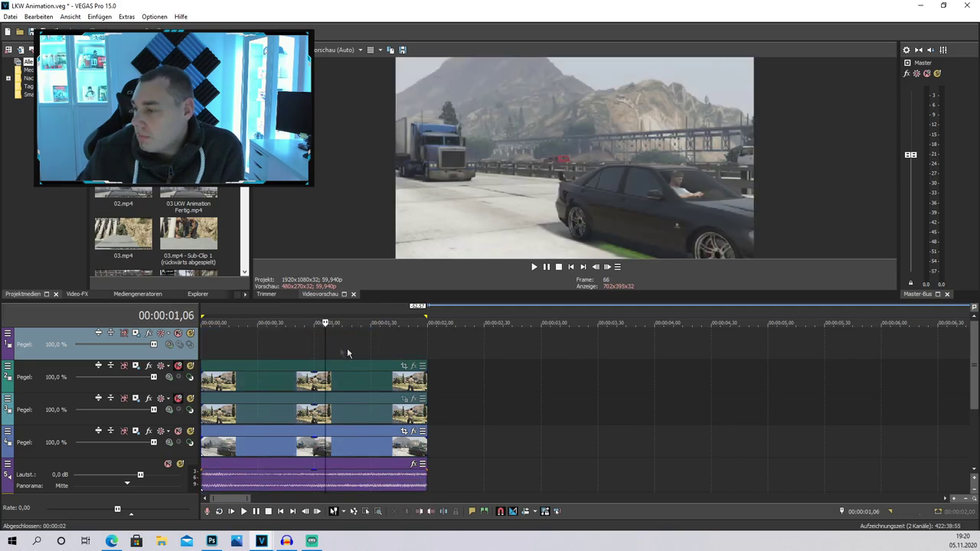
left_click(571, 267)
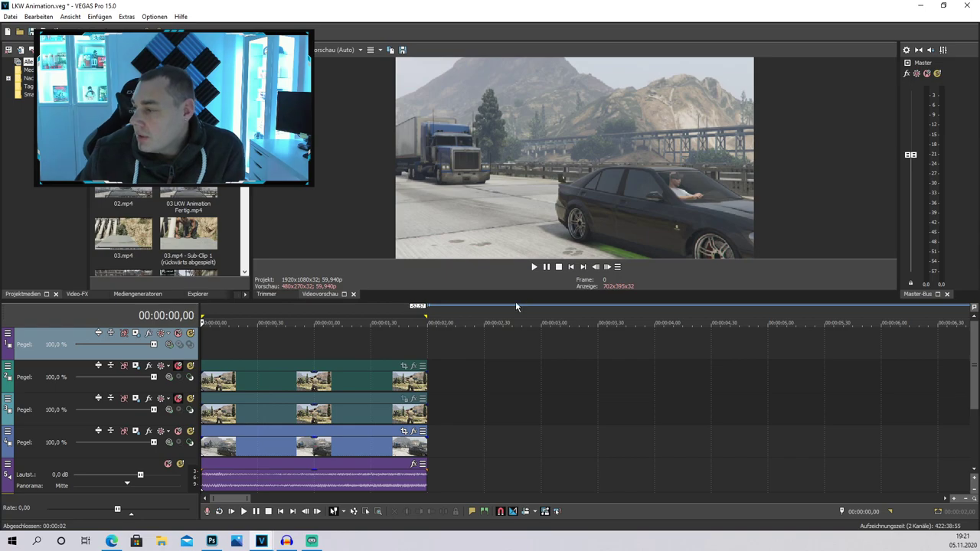
left_click(427, 351)
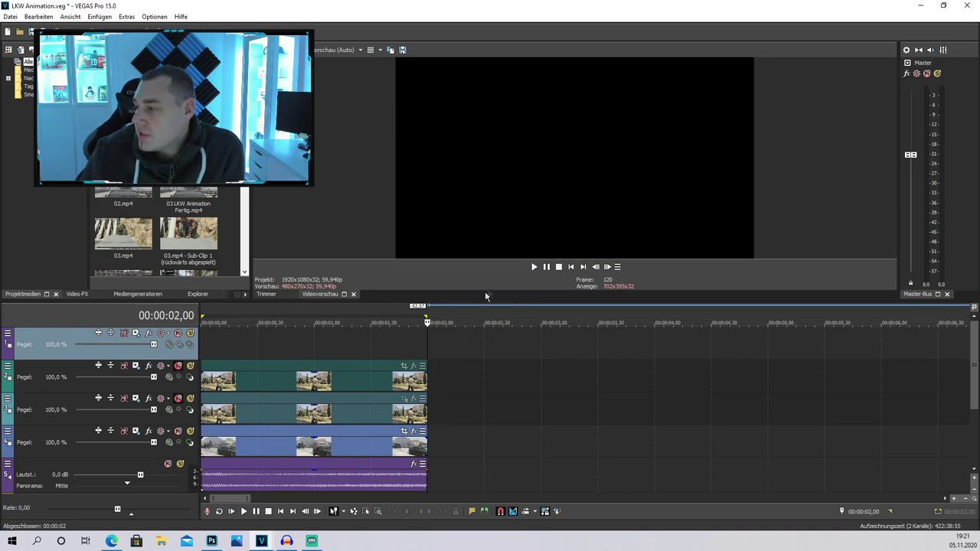
left_click(570, 267)
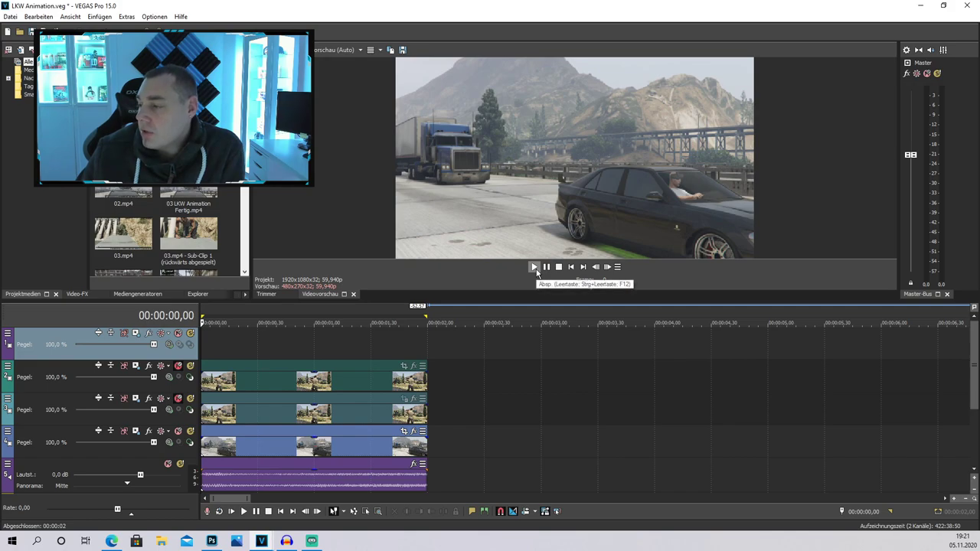
left_click(545, 267)
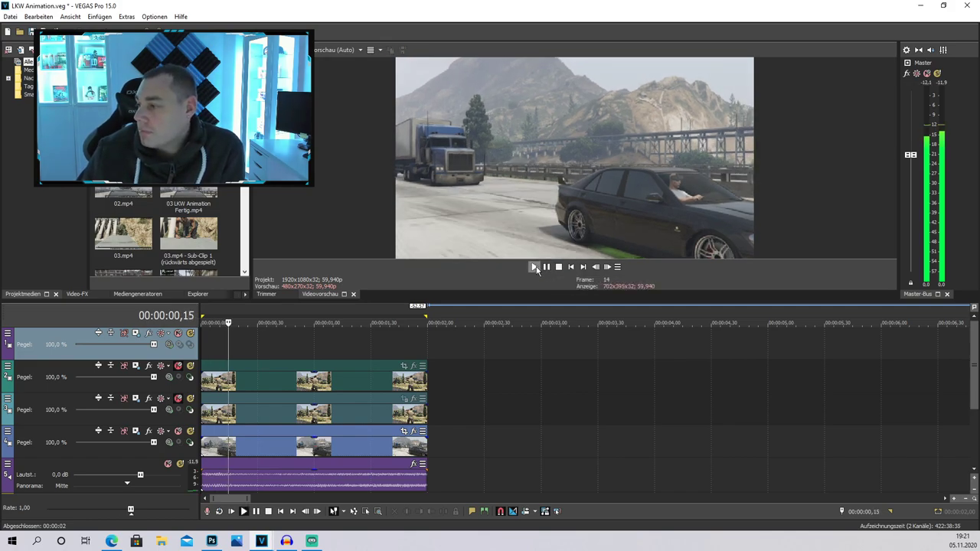
left_click(546, 267)
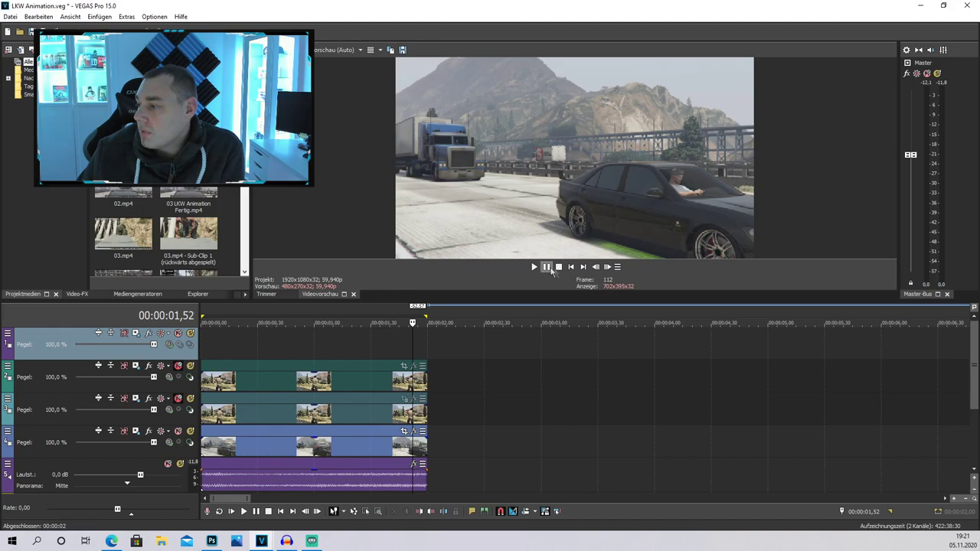
left_click(571, 267)
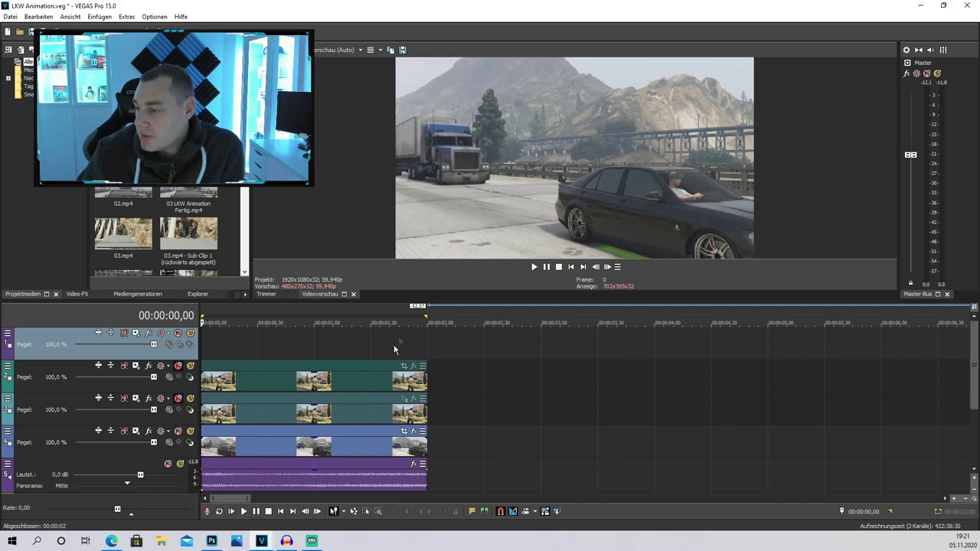
Step: Unmute the second track and play its clip of the man aiming the shotgun
left_click(179, 367)
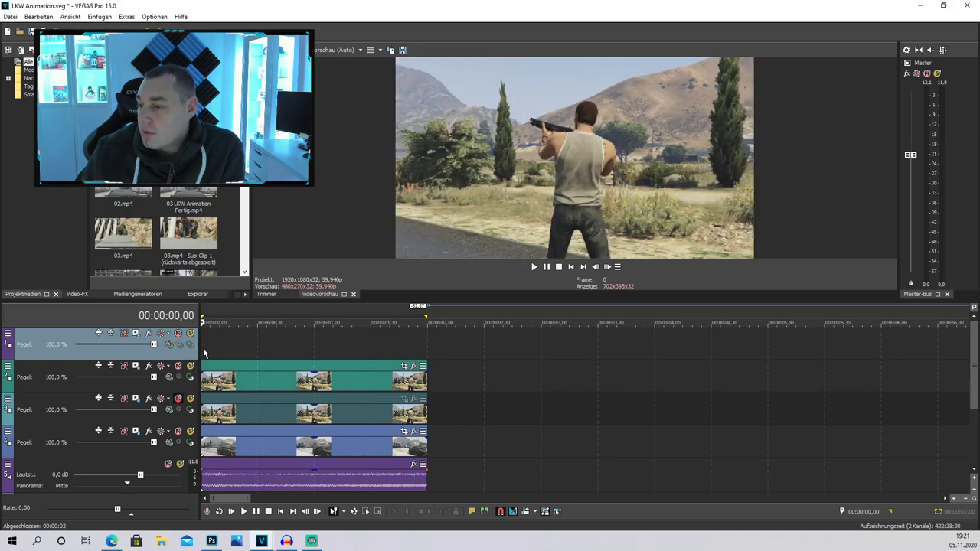
left_click(534, 268)
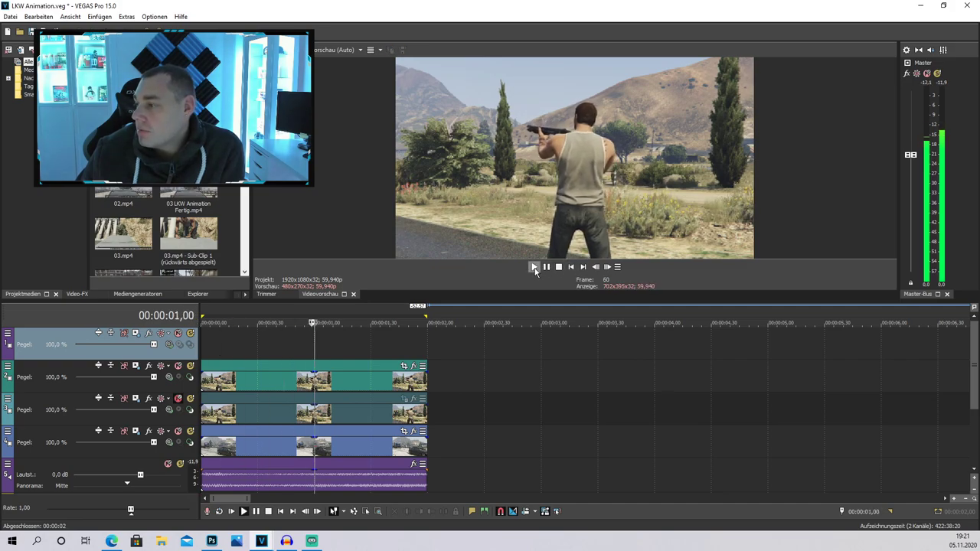
left_click(546, 268)
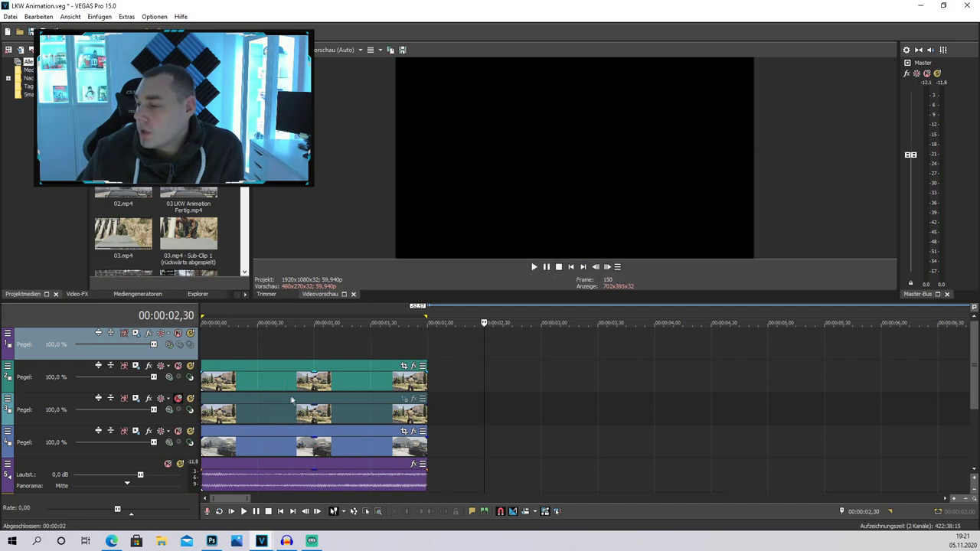
Step: Shift the second track's clip later, extend its beginning back to the timeline start, and trim its end to 2 seconds
left_click_drag(293, 391, 481, 387)
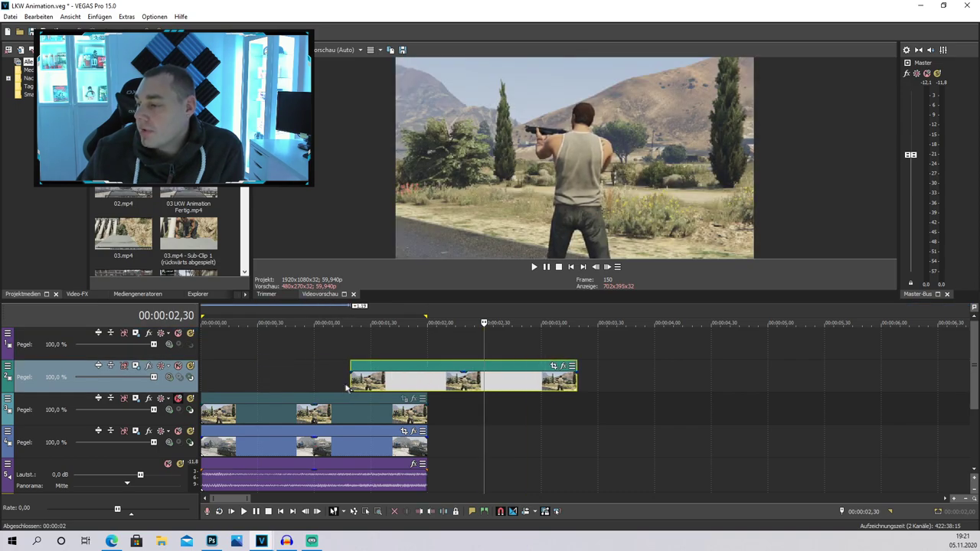
left_click_drag(351, 378, 202, 378)
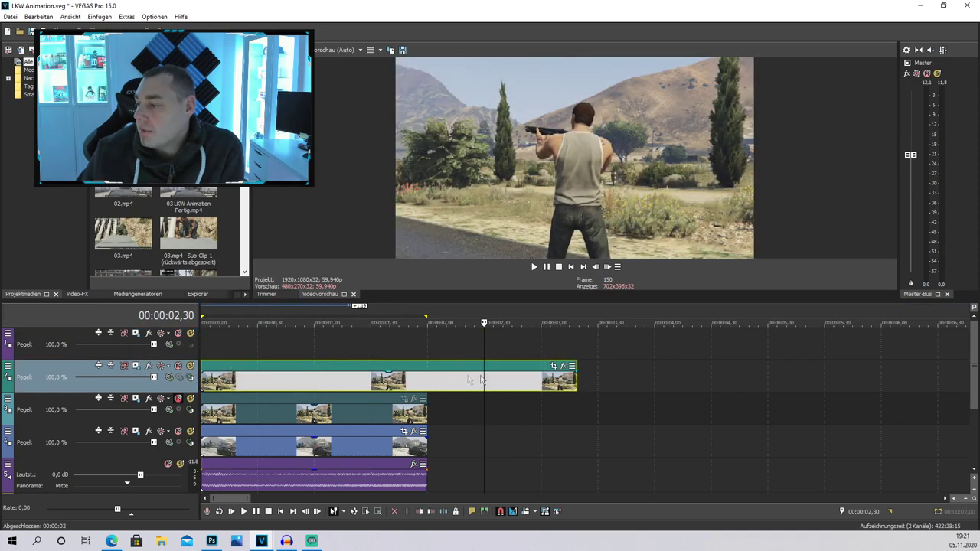
left_click_drag(488, 381, 429, 381)
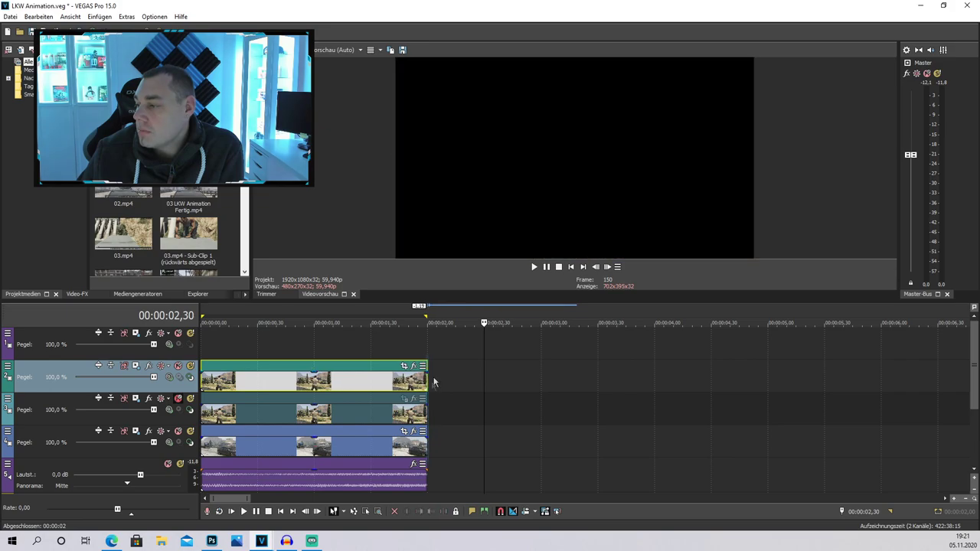
Step: Play the adjusted clip of the man from the start to check his aiming motion
left_click(559, 267)
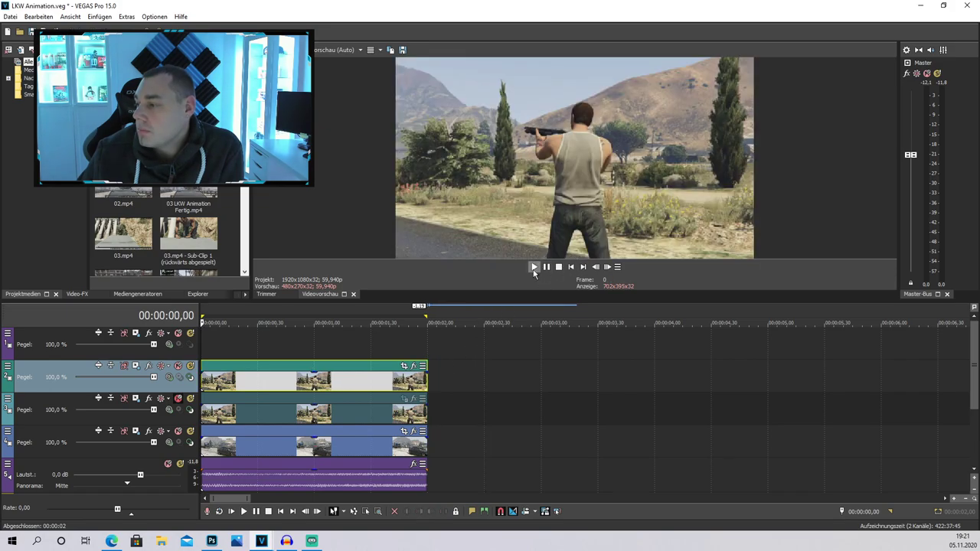
left_click(533, 267)
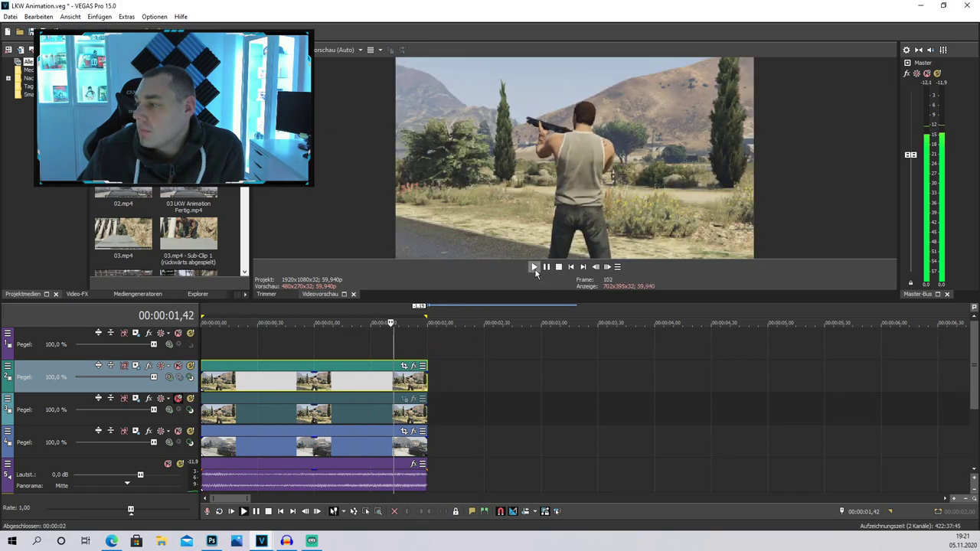
left_click(559, 267)
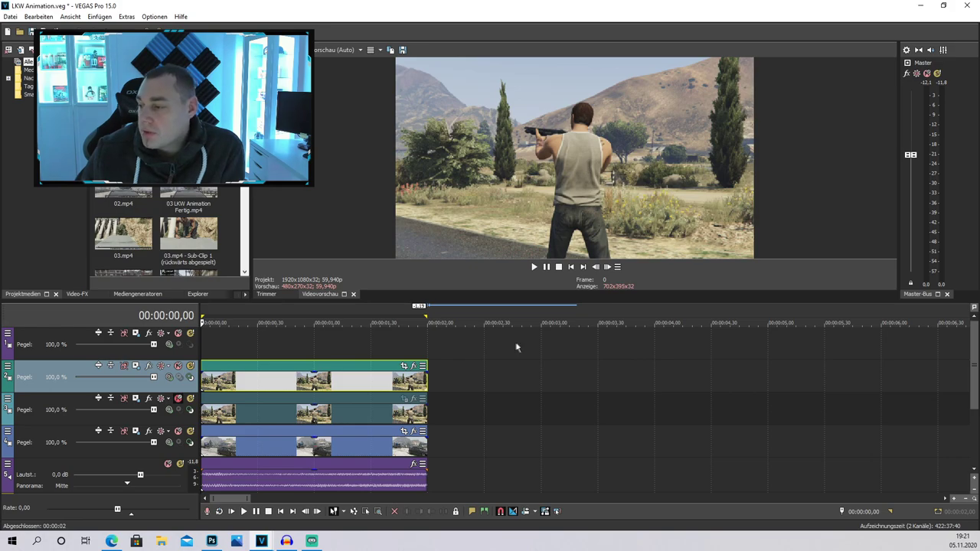
Step: Enable the mask on the second track's clip and draw a rough closed outline around the man's upper body and shotgun
left_click(407, 368)
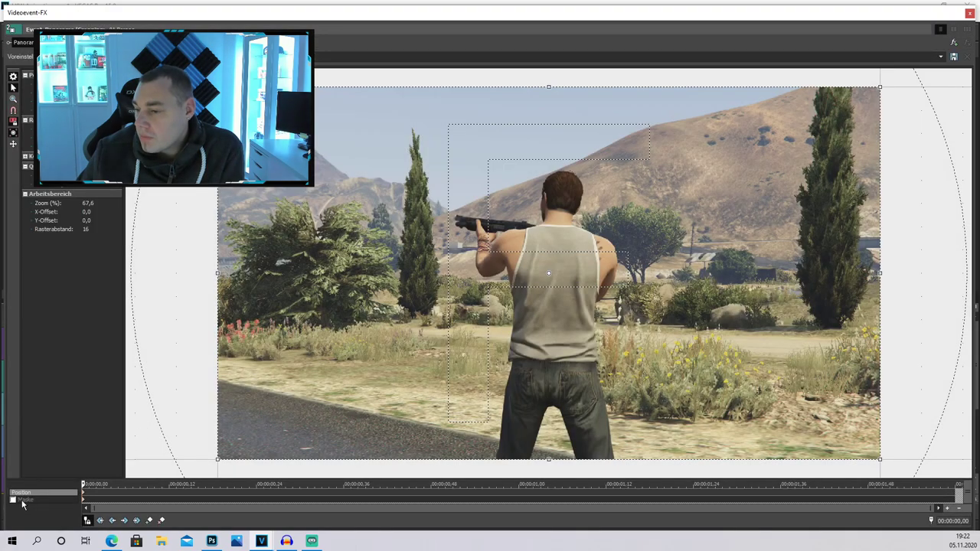
left_click(13, 500)
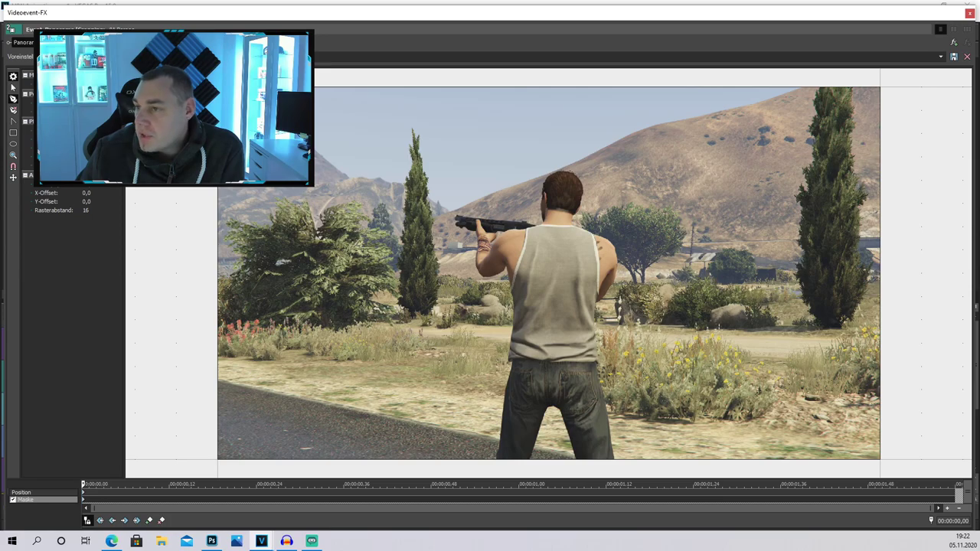
left_click(14, 99)
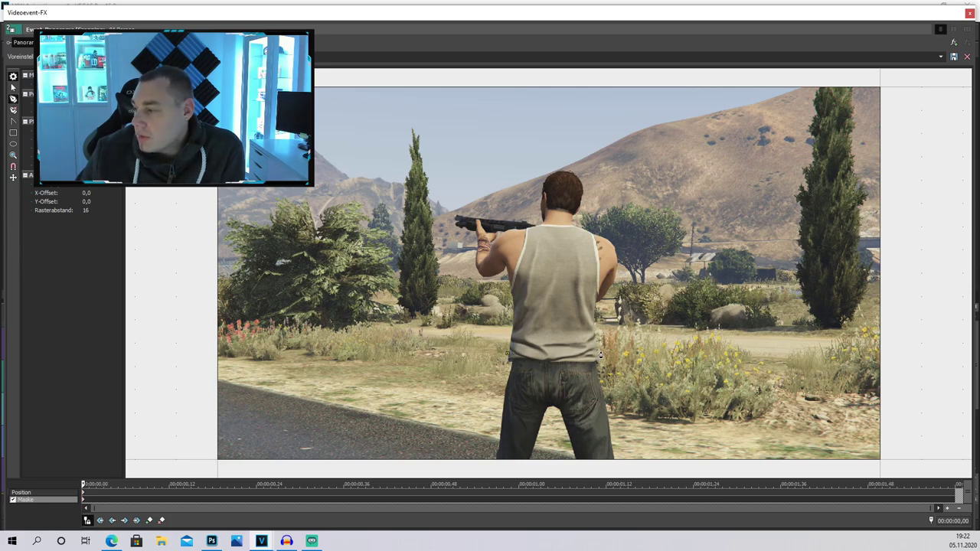
left_click(577, 164)
left_click(442, 218)
left_click(485, 306)
left_click(507, 355)
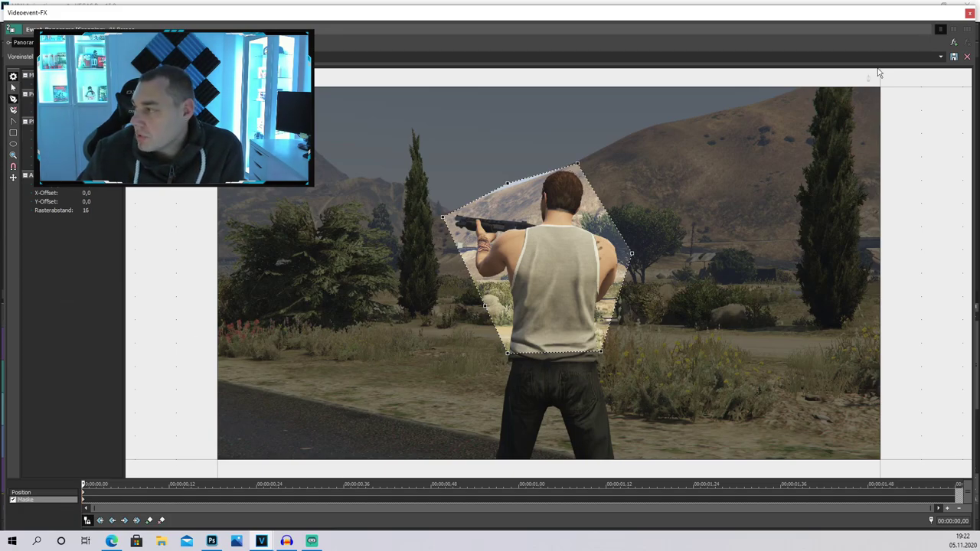
left_click(969, 14)
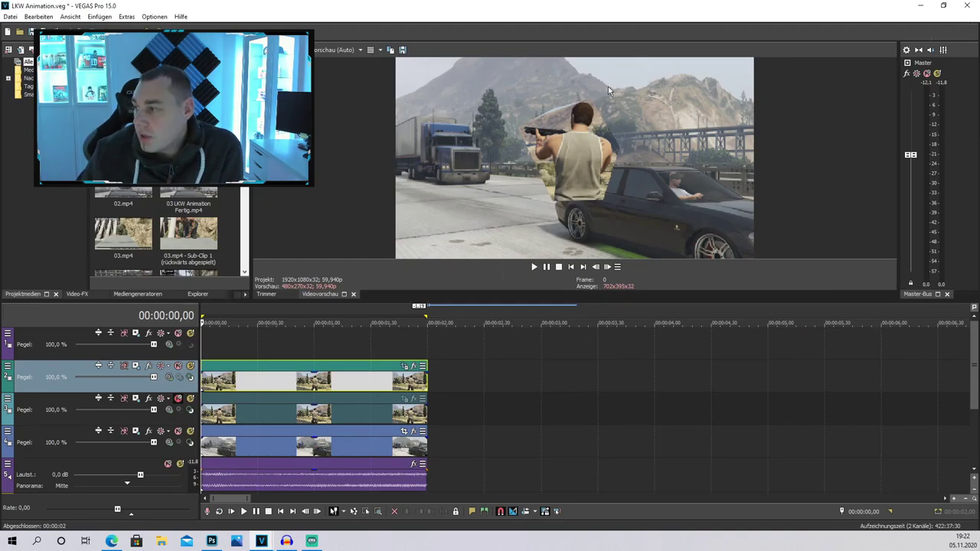
Step: Play the masked man over the background clip and return the playhead to the start
left_click(533, 267)
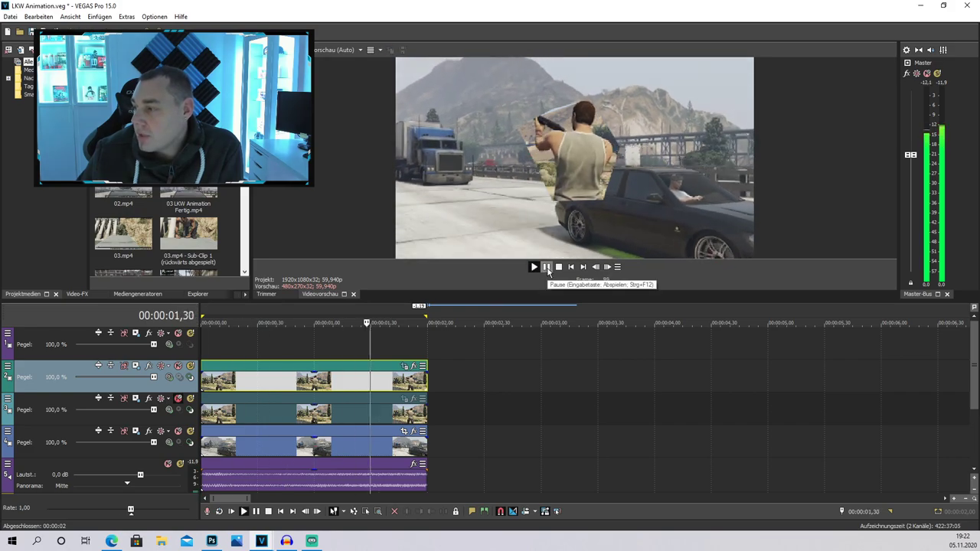
left_click(546, 266)
left_click(570, 267)
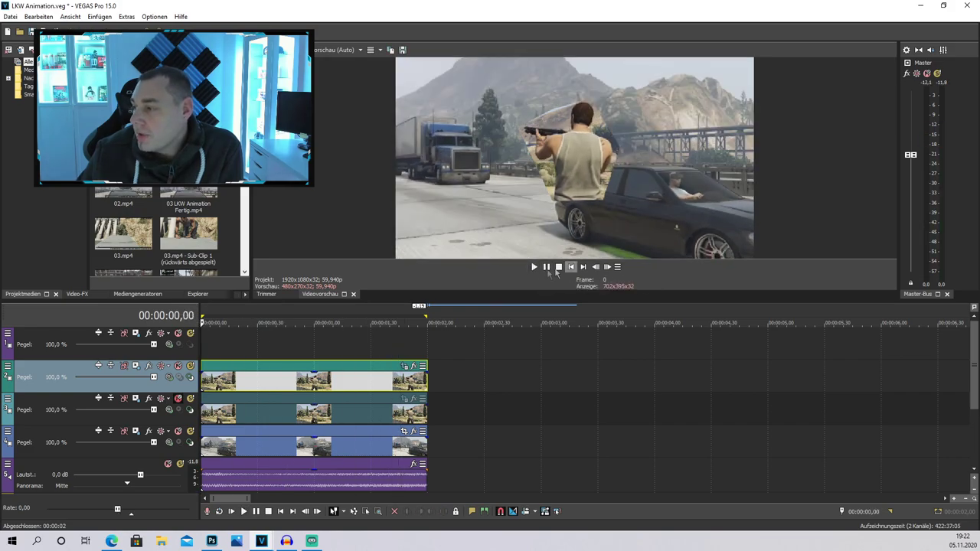
Step: Reopen the clip's mask, move its uppermost anchor onto the man's crown, and add an anchor just beside it on the hair
left_click(403, 367)
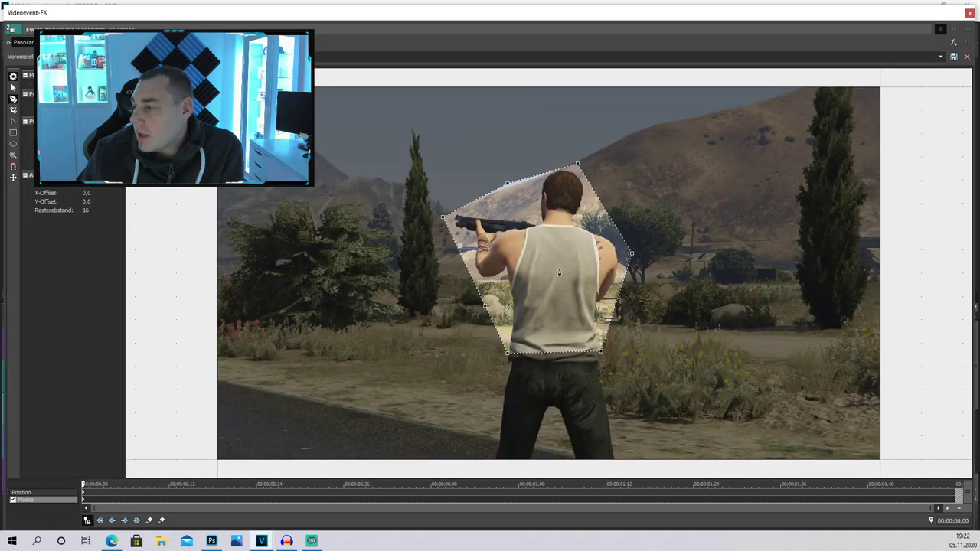
scroll(560, 271, "up", 4)
scroll(520, 370, "up", 2)
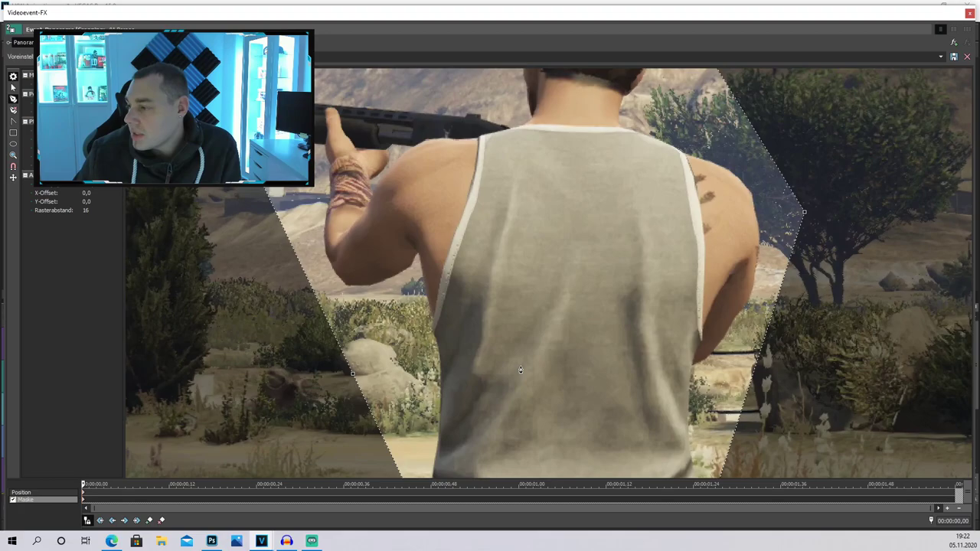
left_click_drag(525, 207, 491, 326)
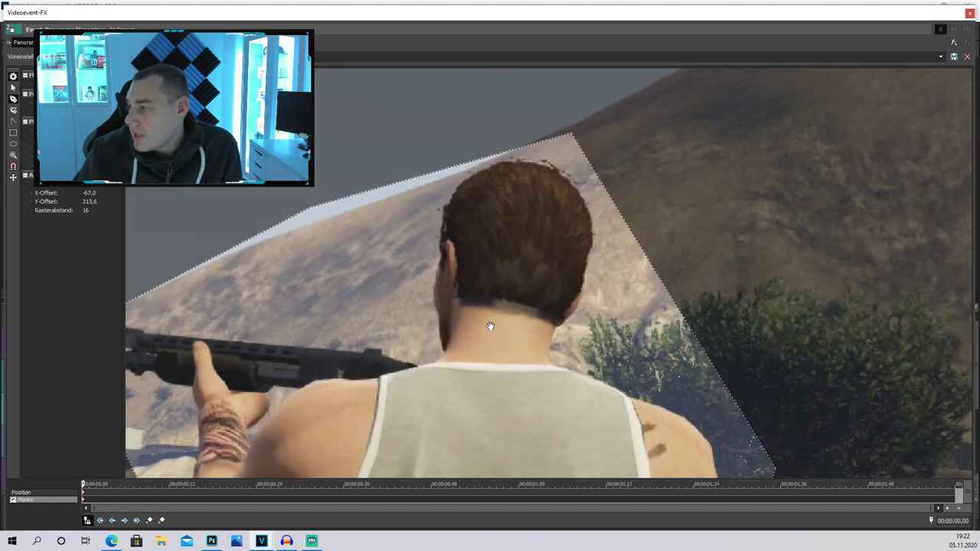
scroll(554, 227, "up", 3)
scroll(559, 186, "up", 2)
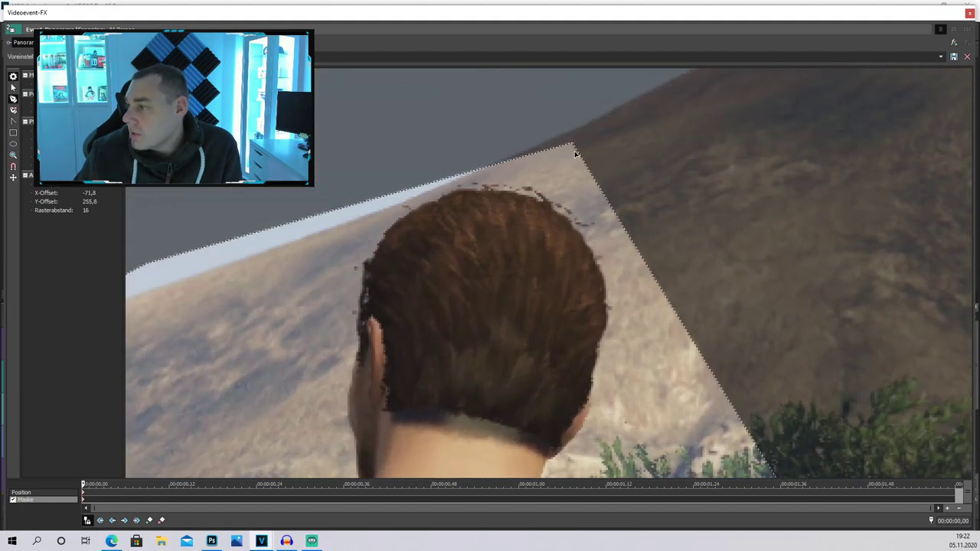
left_click_drag(573, 144, 554, 218)
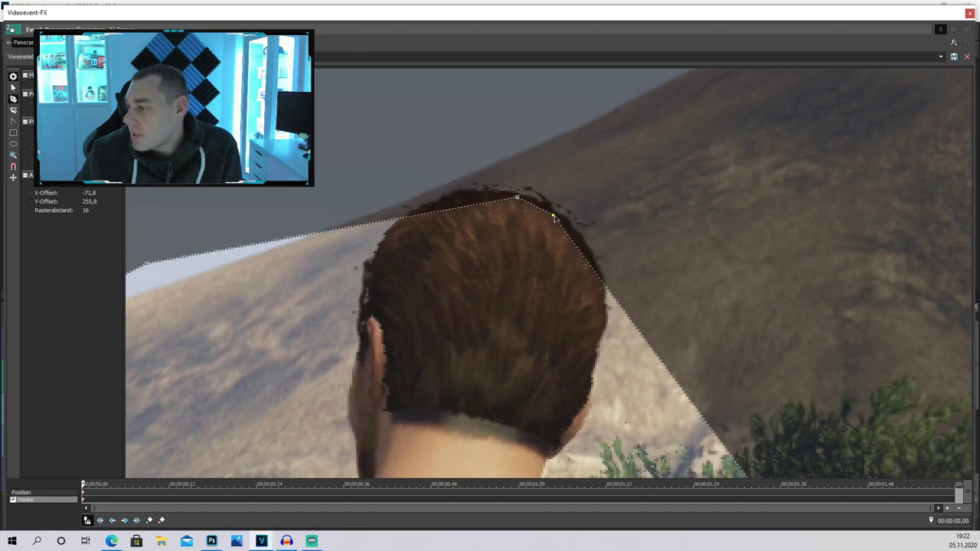
Step: Add more mask anchors along the right side of the man's head and fit them to the hair edge
left_click(579, 242)
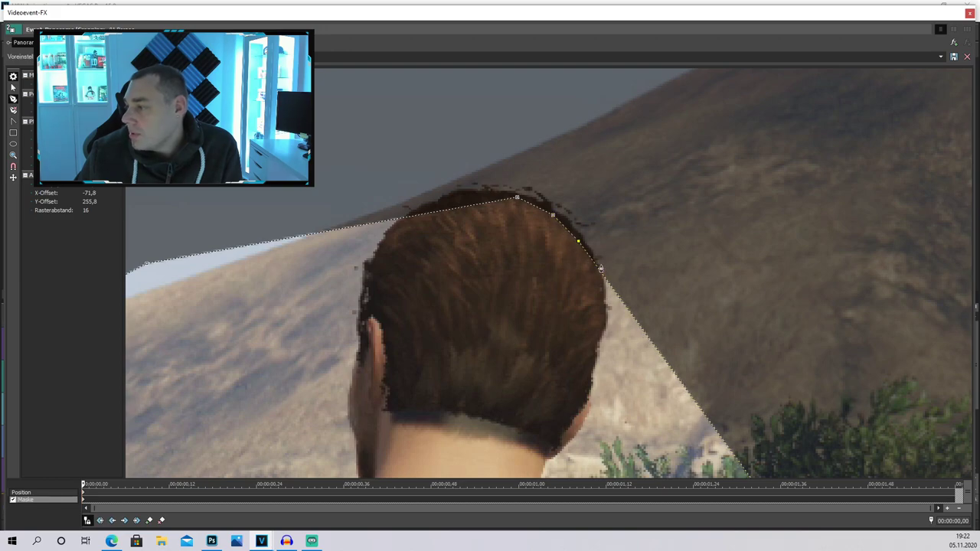
left_click(596, 268)
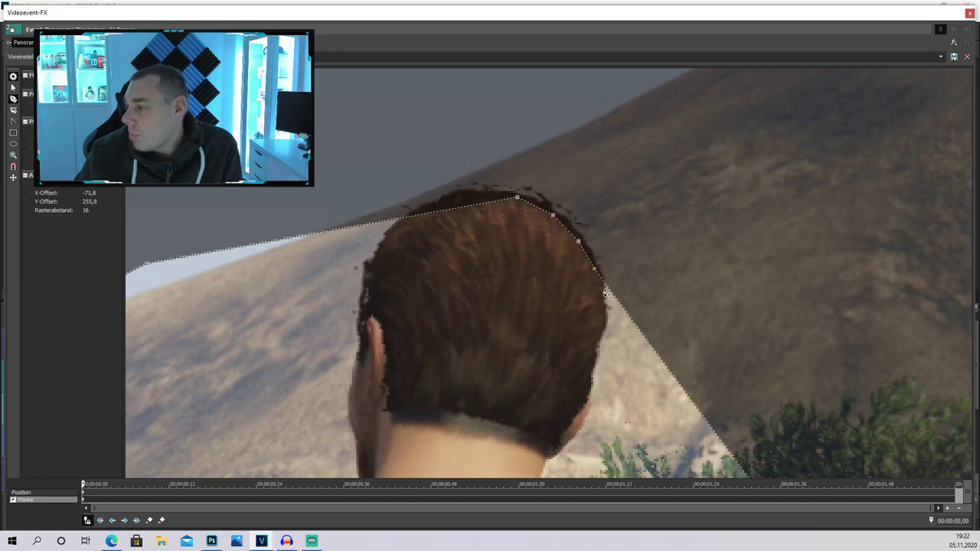
left_click_drag(609, 288, 603, 324)
left_click_drag(630, 360, 594, 351)
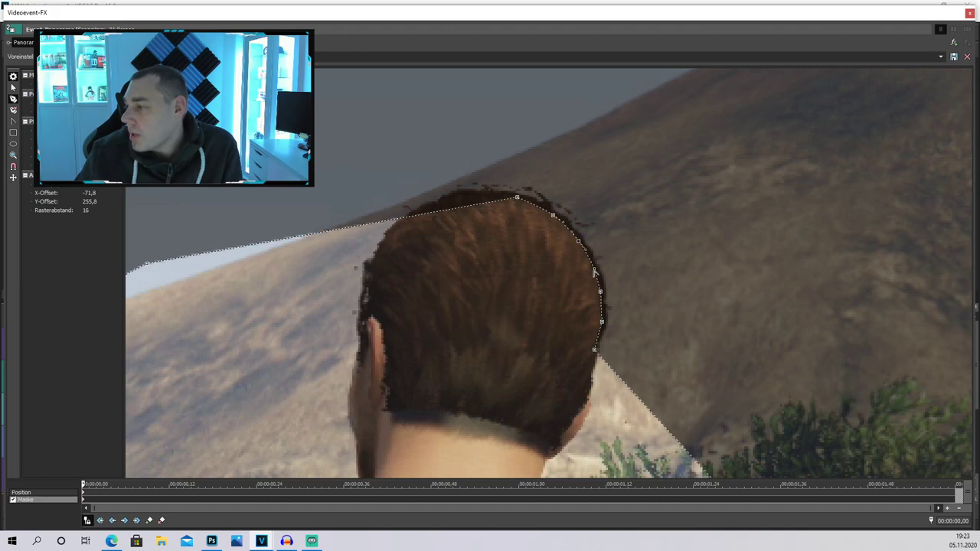
scroll(595, 272, "up", 3)
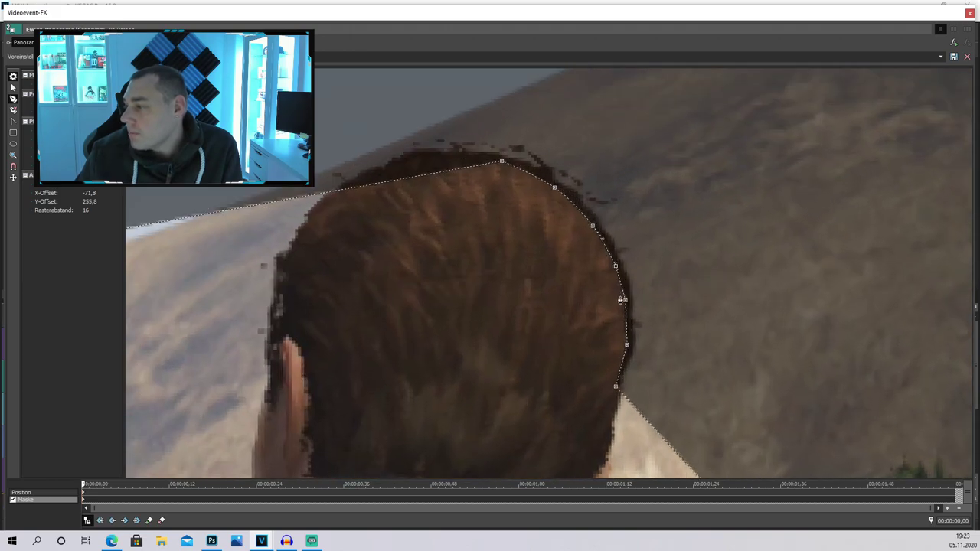
left_click_drag(553, 252, 507, 272)
right_click(553, 252)
mouse_move(583, 295)
left_click(663, 301)
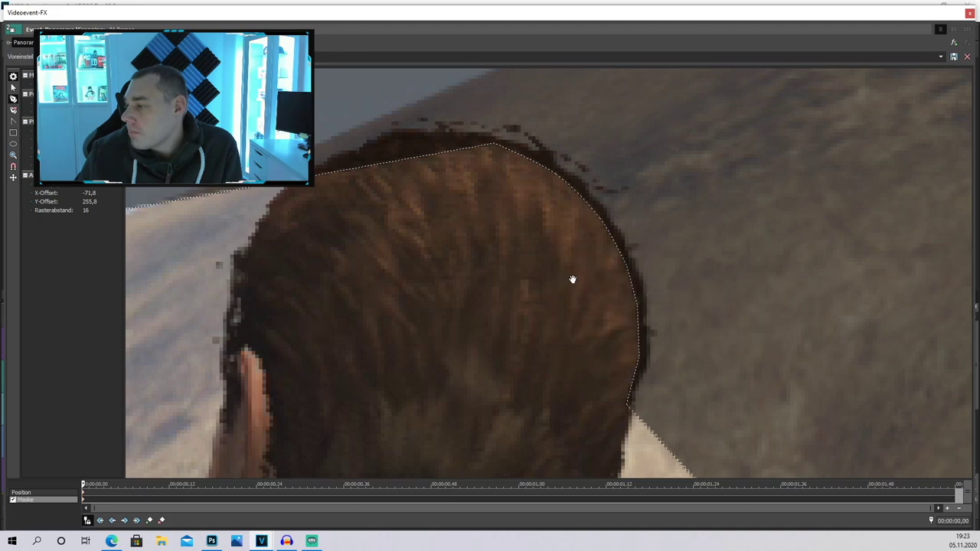
left_click_drag(523, 311, 495, 321)
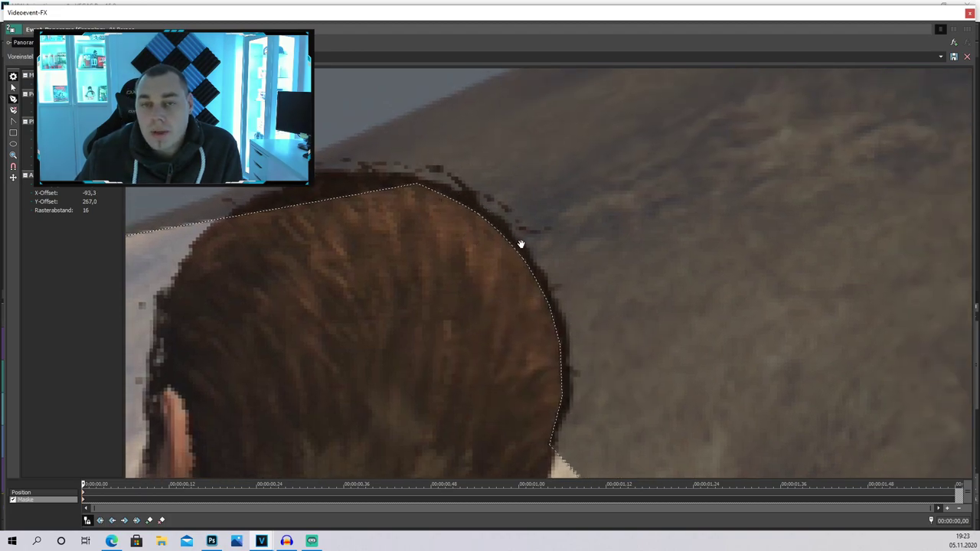
Step: Add mask anchors down the right side of the man's head and fit them to the lower hairline and ear edge
left_click_drag(445, 304, 516, 230)
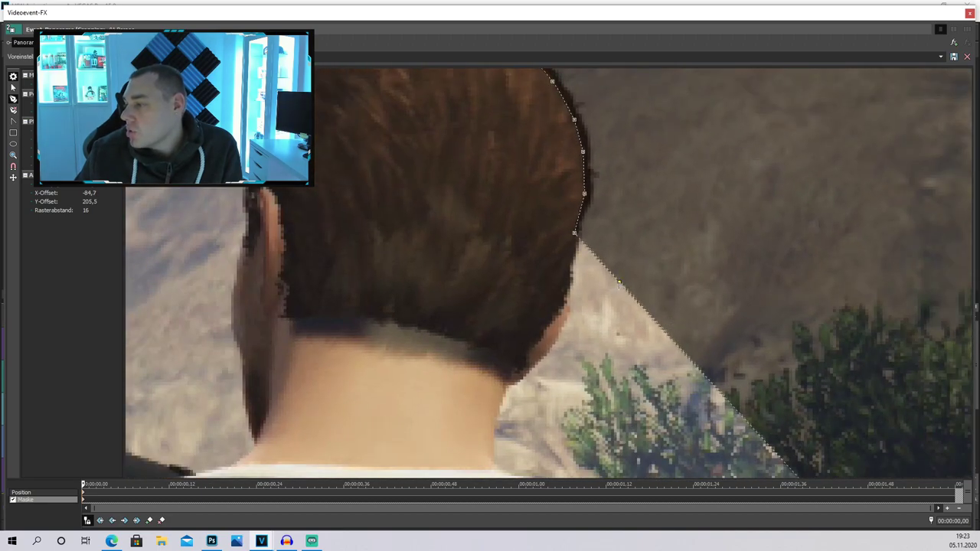
left_click_drag(579, 237, 565, 278)
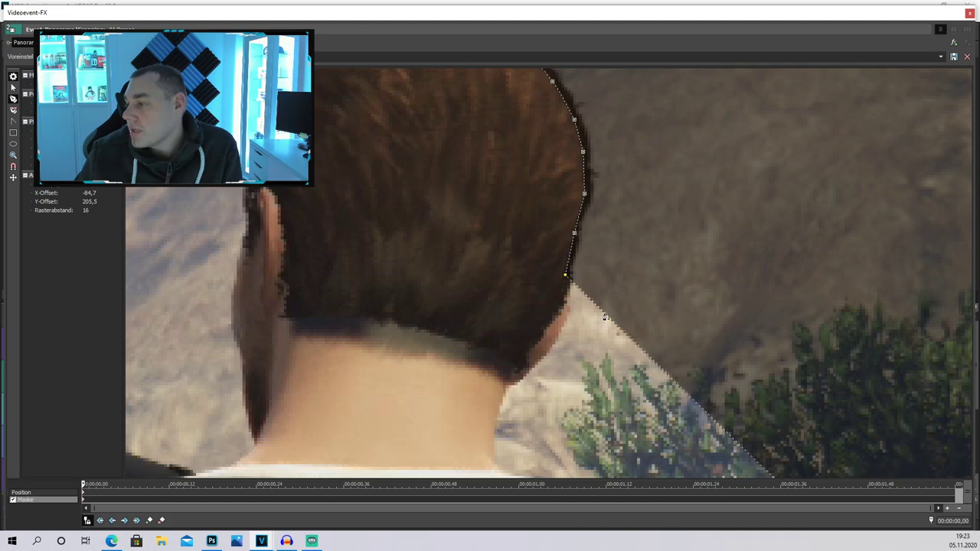
left_click(572, 309)
left_click_drag(573, 309, 567, 306)
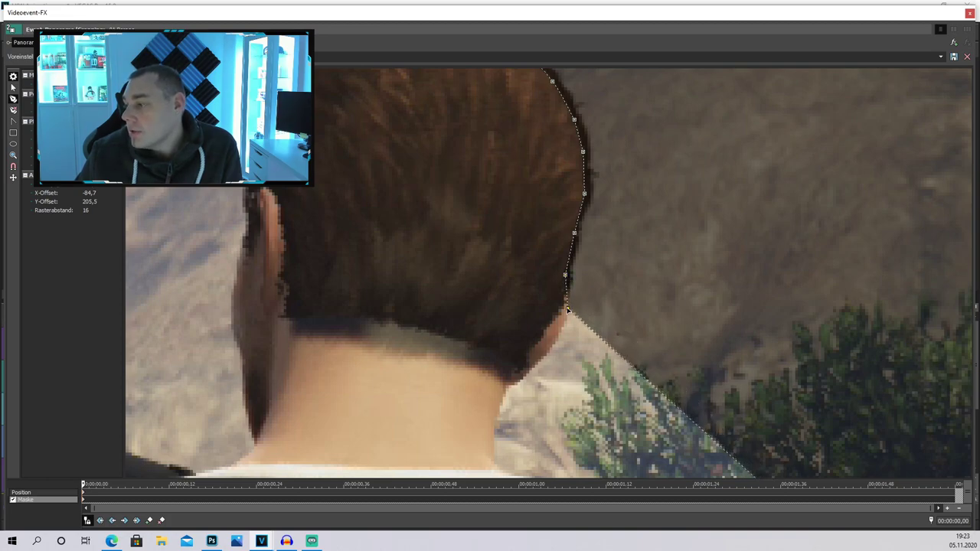
left_click_drag(596, 337, 559, 331)
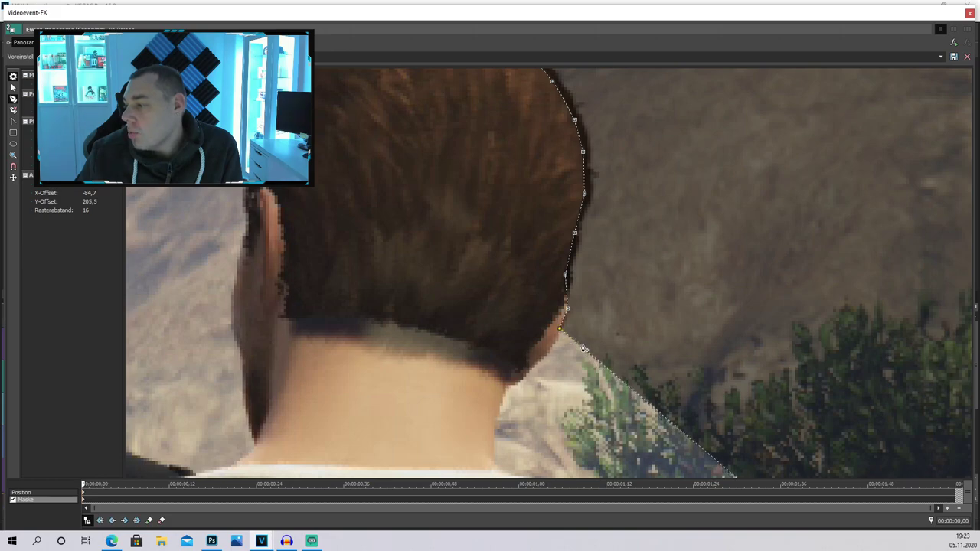
left_click_drag(581, 347, 546, 353)
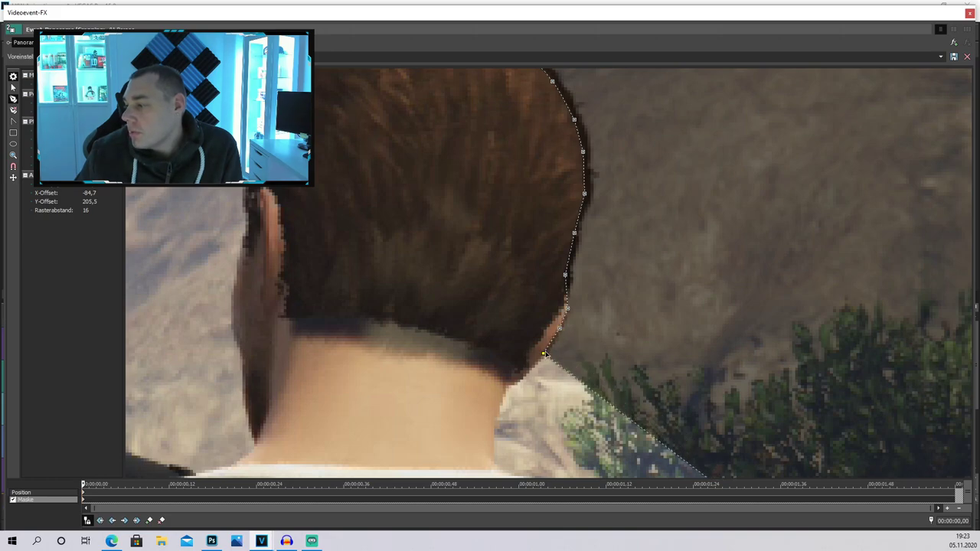
left_click_drag(581, 382, 525, 376)
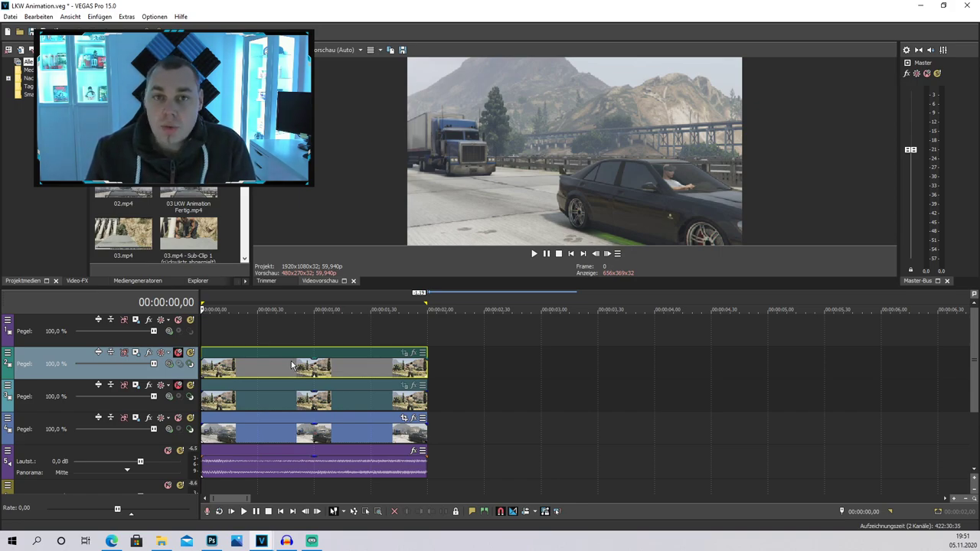
Step: Open the third track's clip in Event Pan/Crop, step through its frame-by-frame mask keyframes, and close the editor
left_click(204, 393)
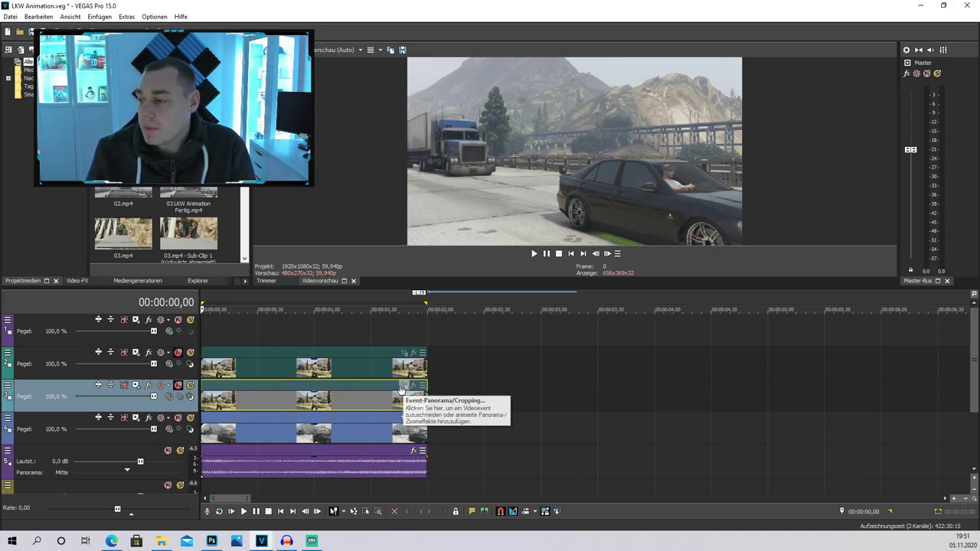
left_click(401, 390)
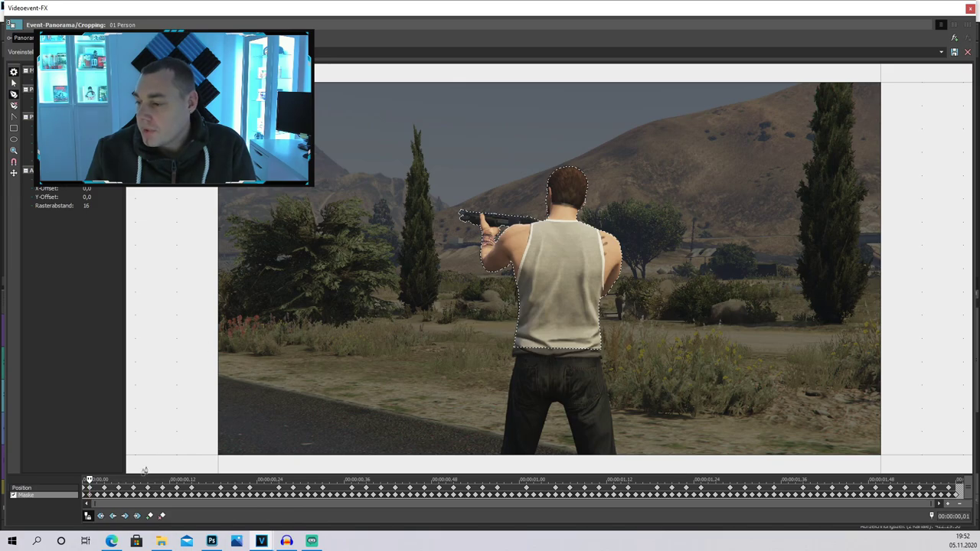
mouse_move(285, 17)
left_mouse_down()
mouse_move(297, 3)
mouse_move(297, 17)
left_mouse_up()
key("Right")
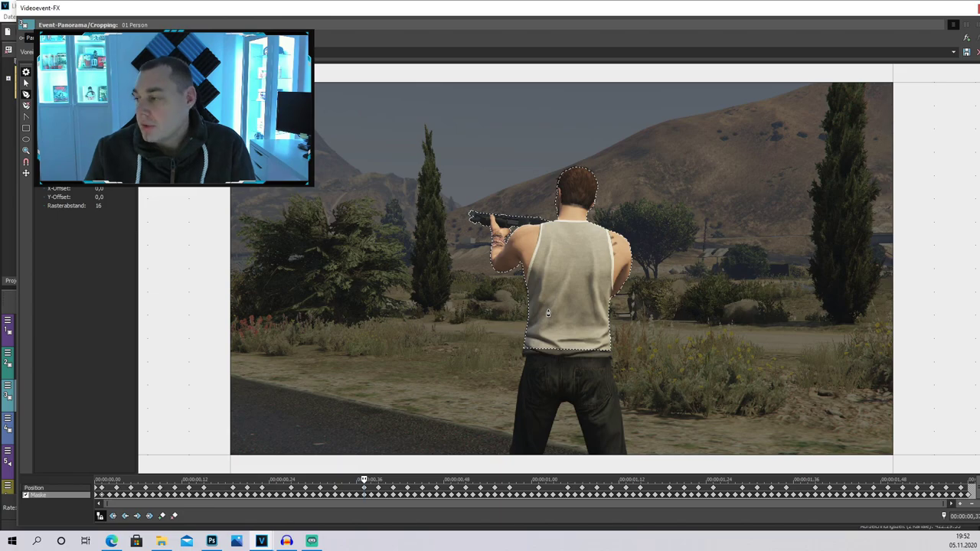
left_click_drag(952, 19, 922, 17)
left_click(960, 9)
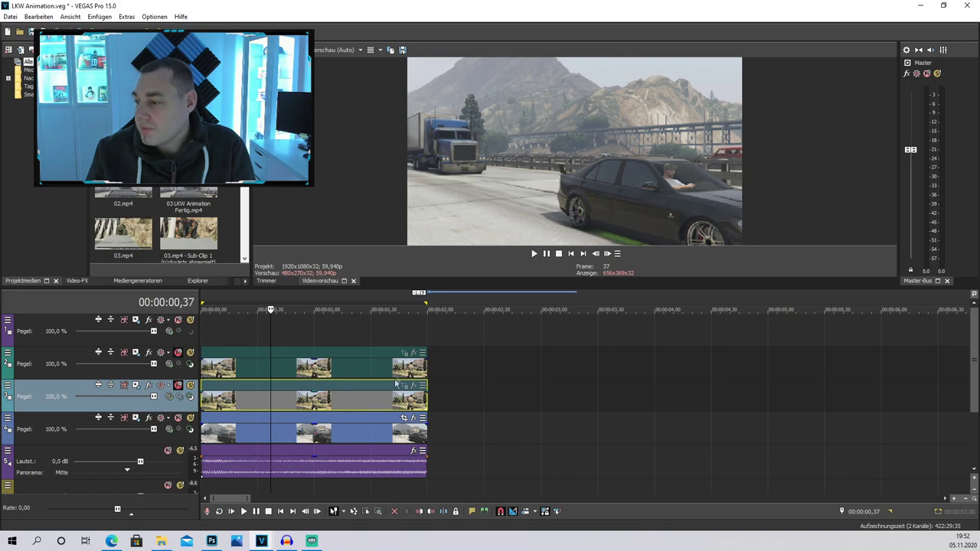
Step: Unmute the third track and play the masked man over the truck-and-car footage from the start
left_click(179, 385)
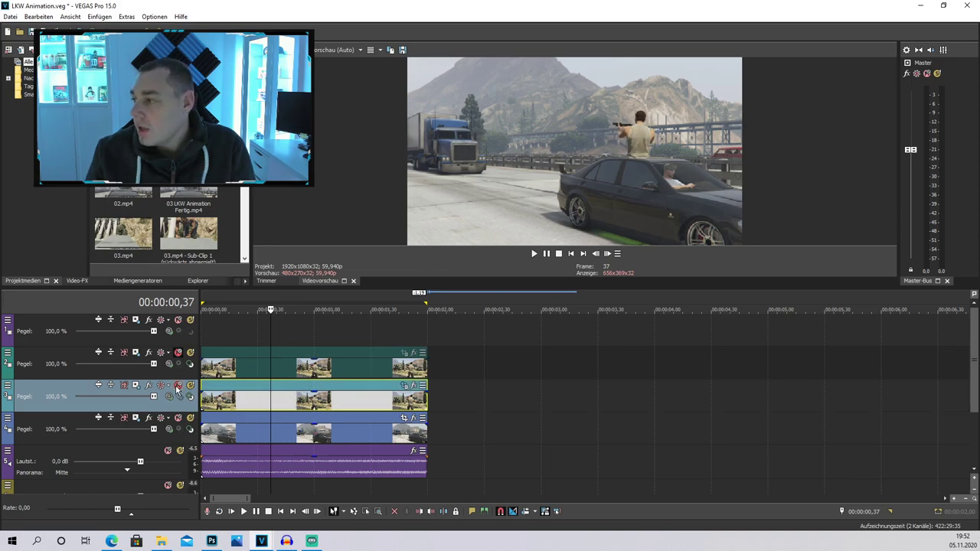
left_click(570, 255)
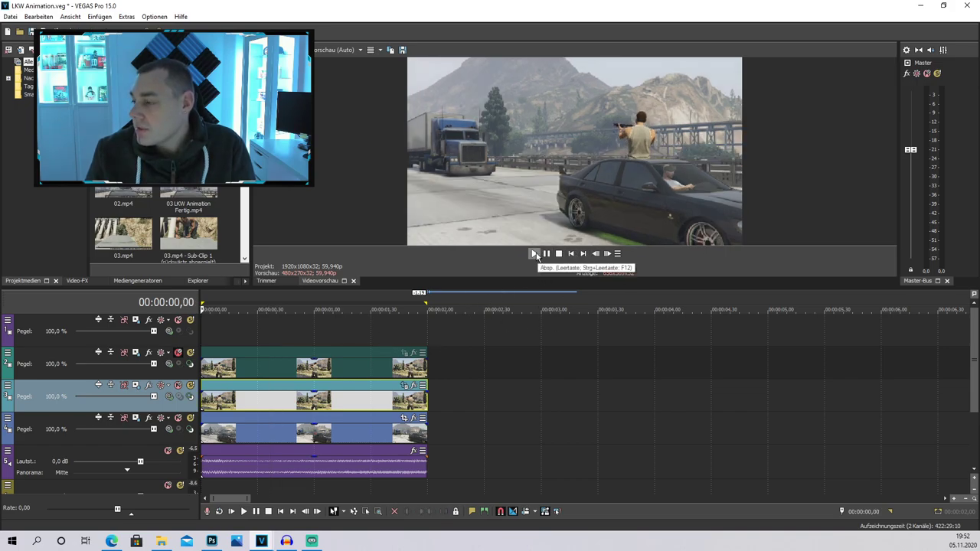
left_click(535, 254)
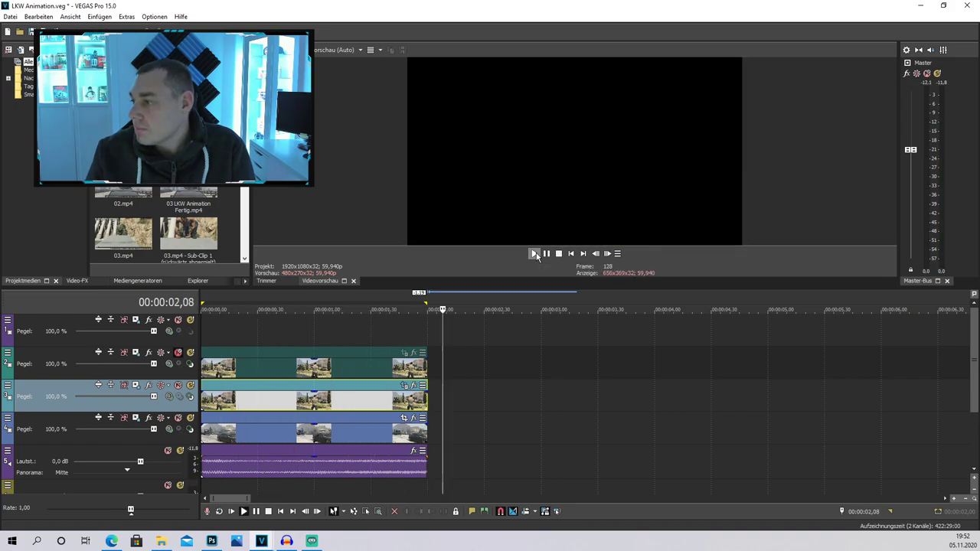
left_click(548, 255)
left_click(560, 254)
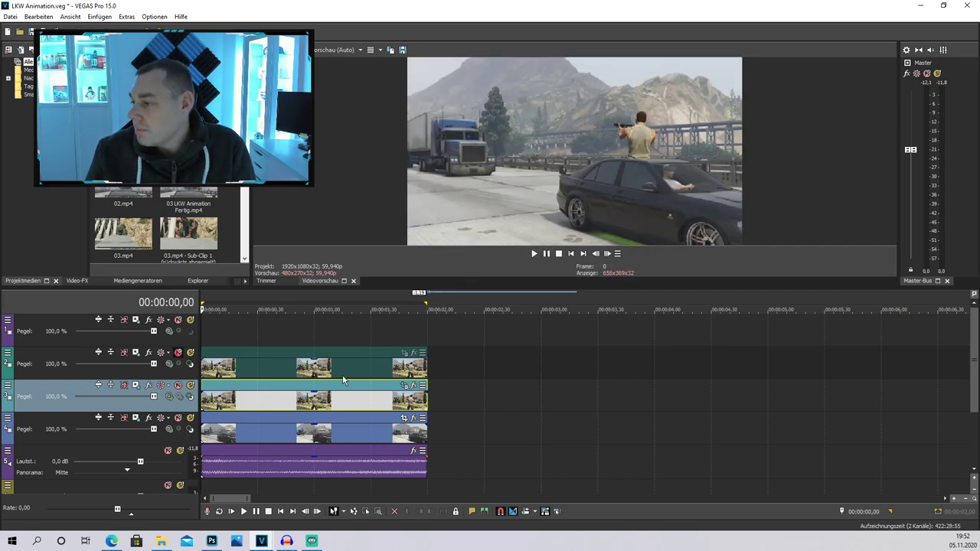
Step: Step forward through the composite frame by frame to examine how the masked man sits on the car
left_click(607, 255)
left_click(608, 254)
left_click(608, 255)
left_click(608, 254)
left_click_drag(608, 255, 599, 256)
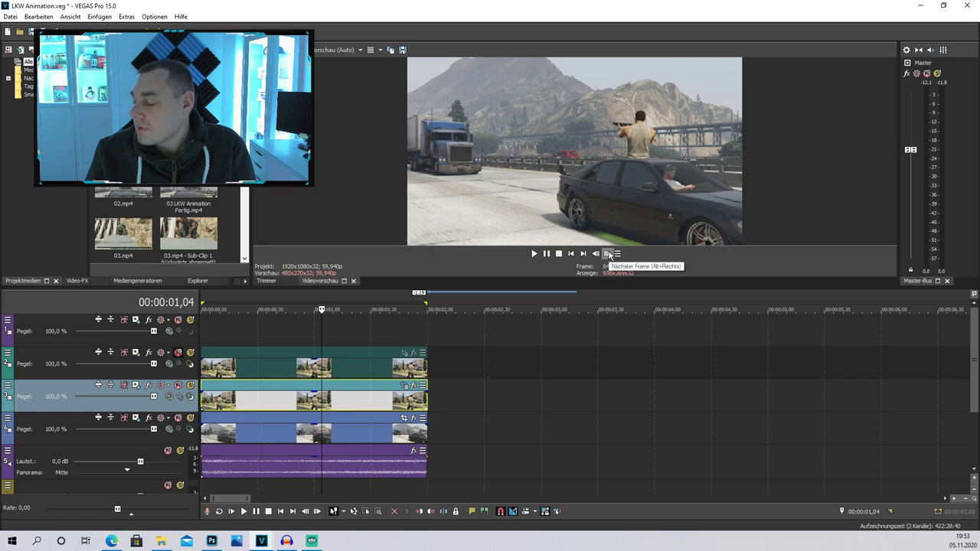